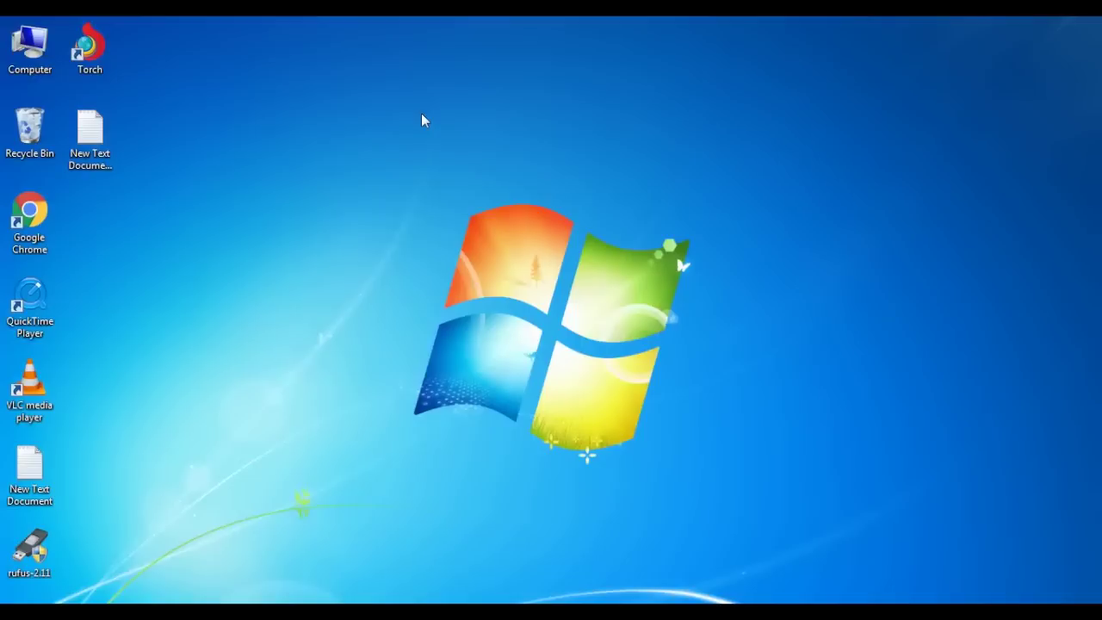
Step: Open Computer Management from Computer's context menu and show the Device Manager list
right_click(20, 77)
key("Down")
key("Down")
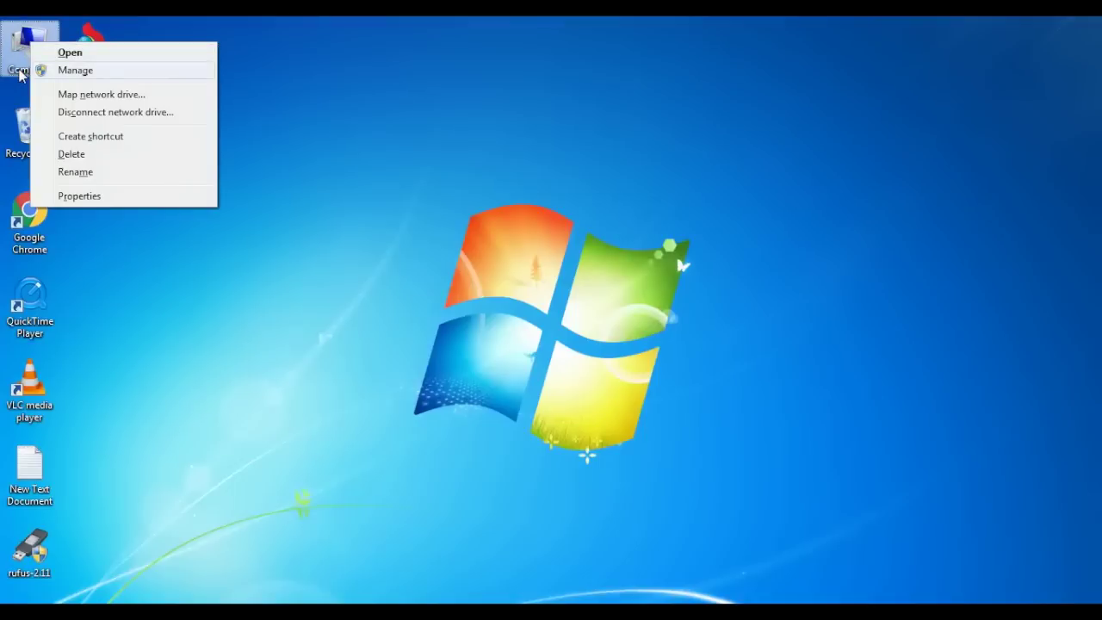
key("Return")
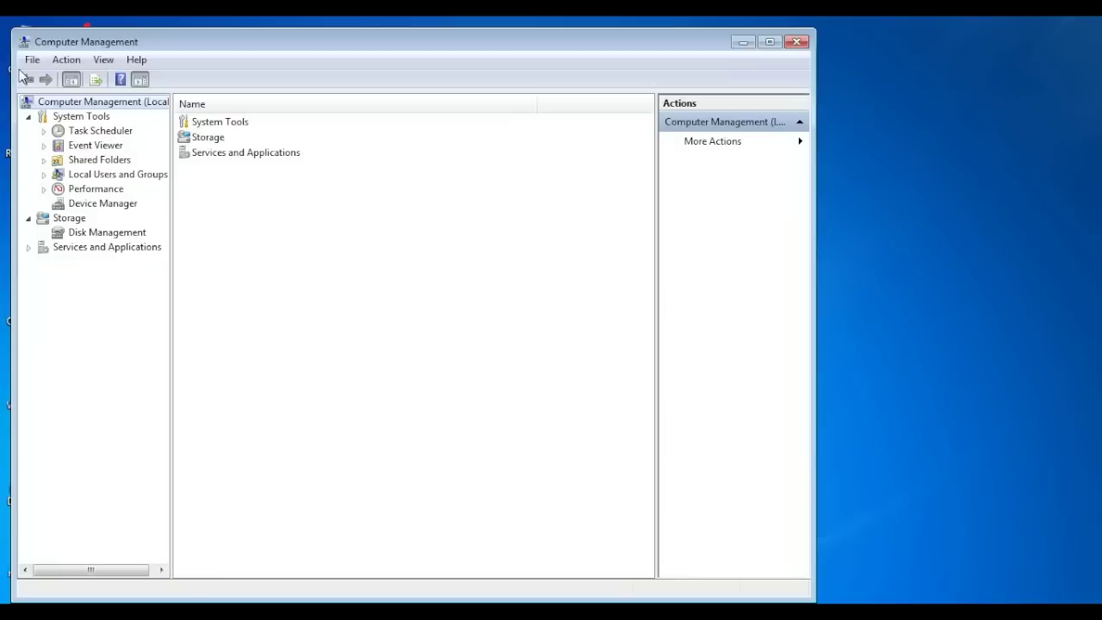
left_click(98, 203)
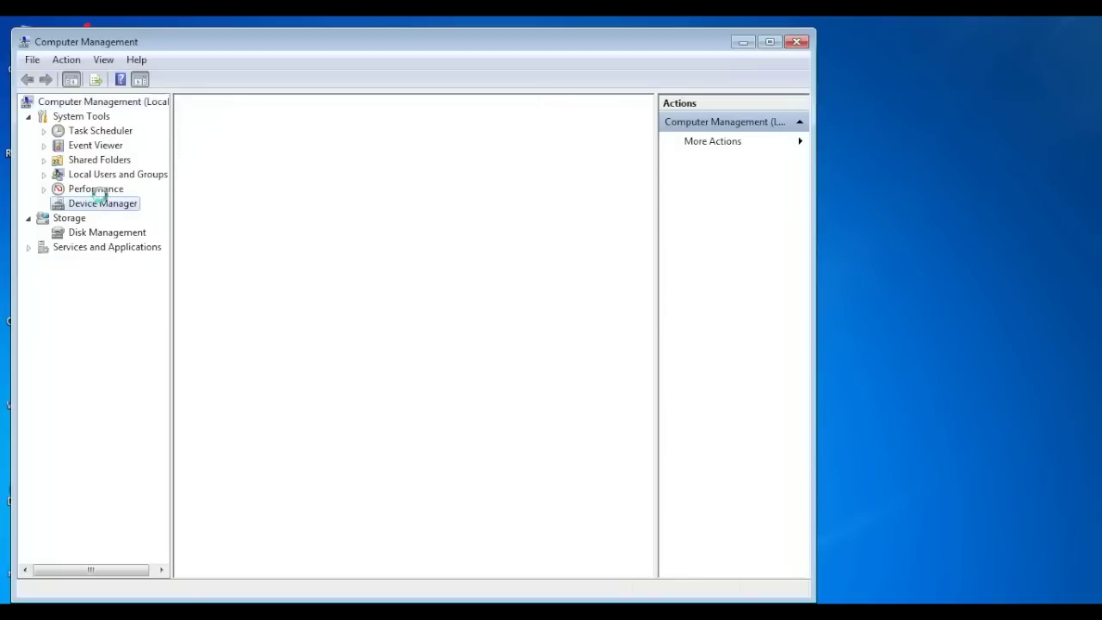
Step: Show the Hardware Ids on the Details page of the Ethernet Controller's properties
left_click(255, 277)
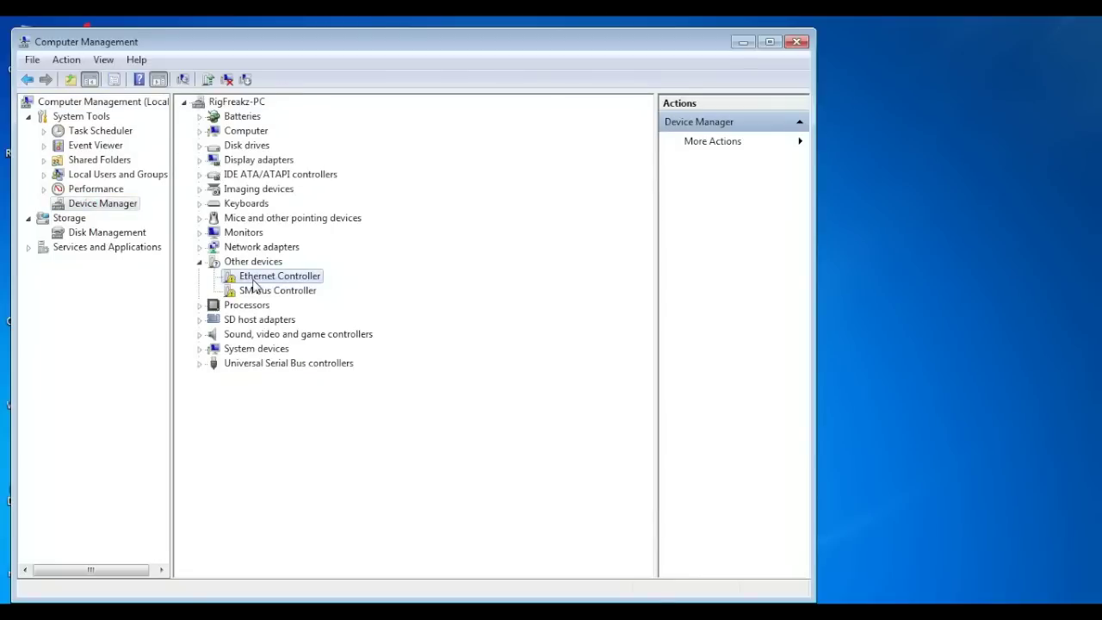
right_click(252, 277)
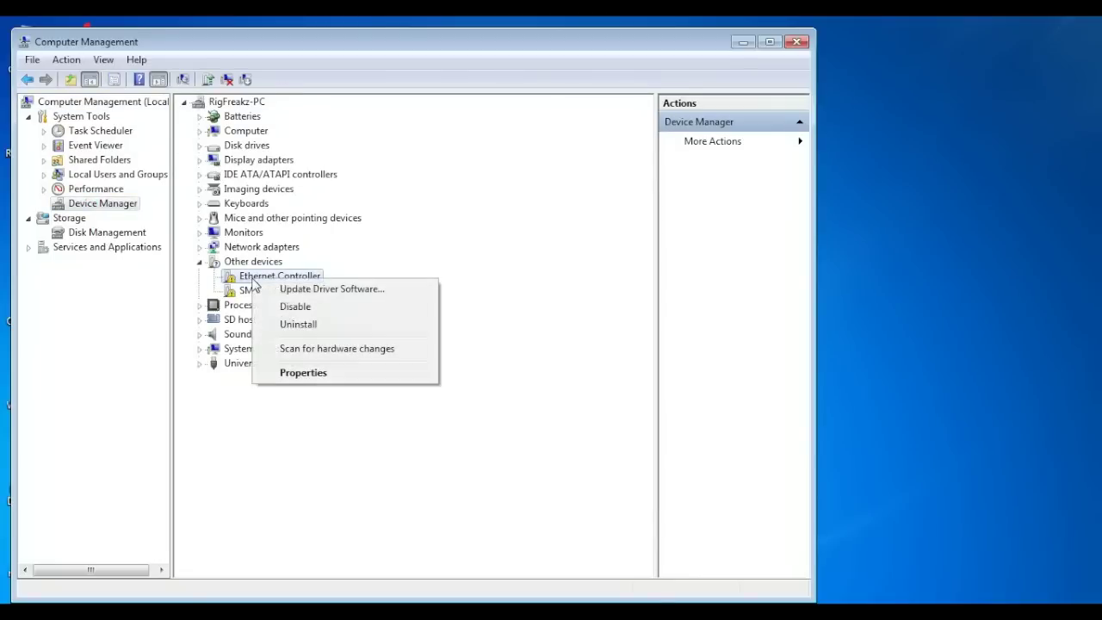
left_click(313, 374)
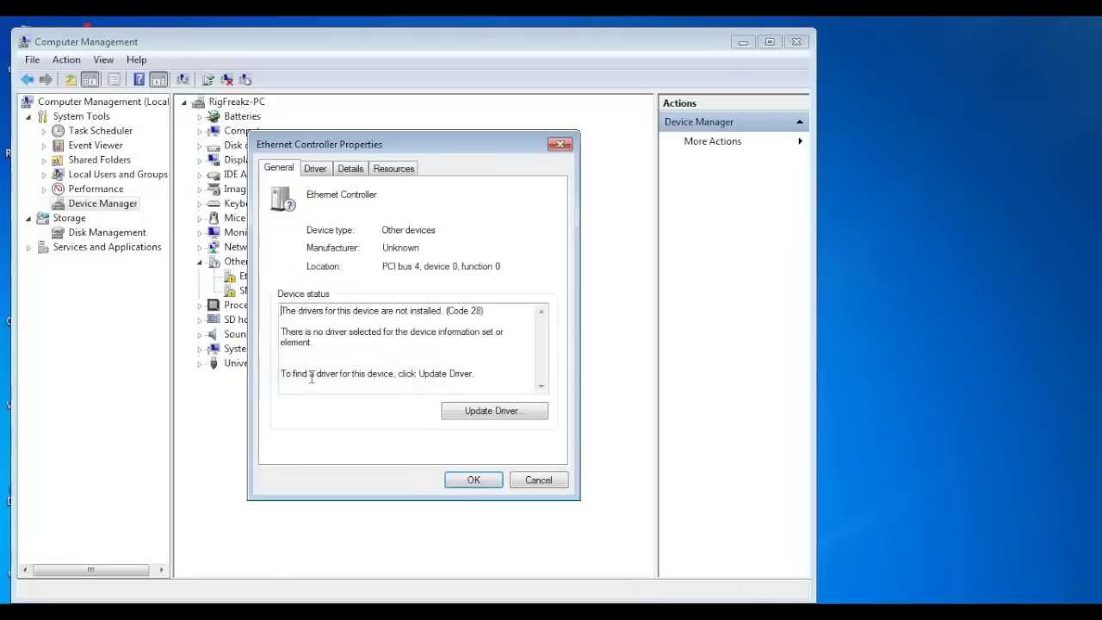
left_click(363, 172)
left_click(372, 249)
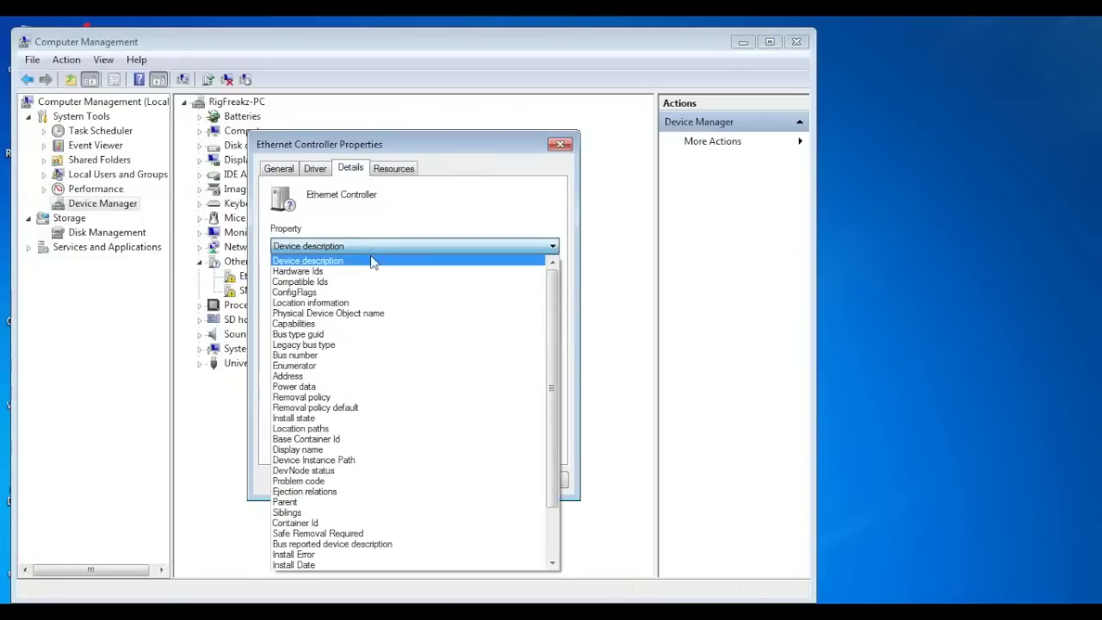
left_click(372, 265)
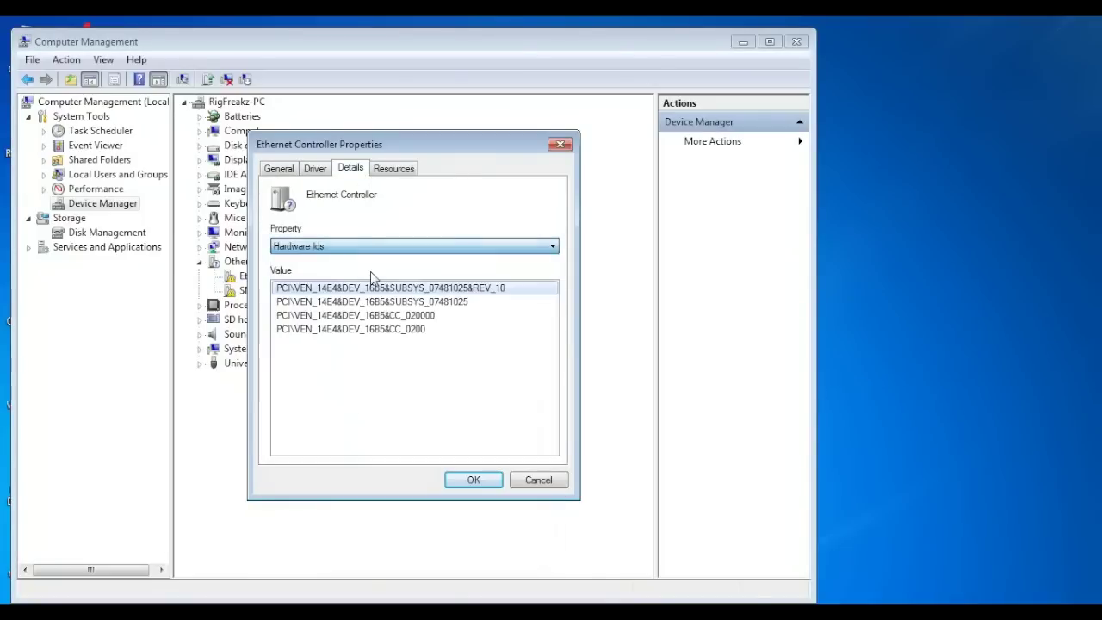
Step: Copy the second hardware ID, PCI\VEN_14E4&DEV_16B5&SUBSYS_07481025, and minimize Computer Management
left_click(297, 301)
left_click(420, 303)
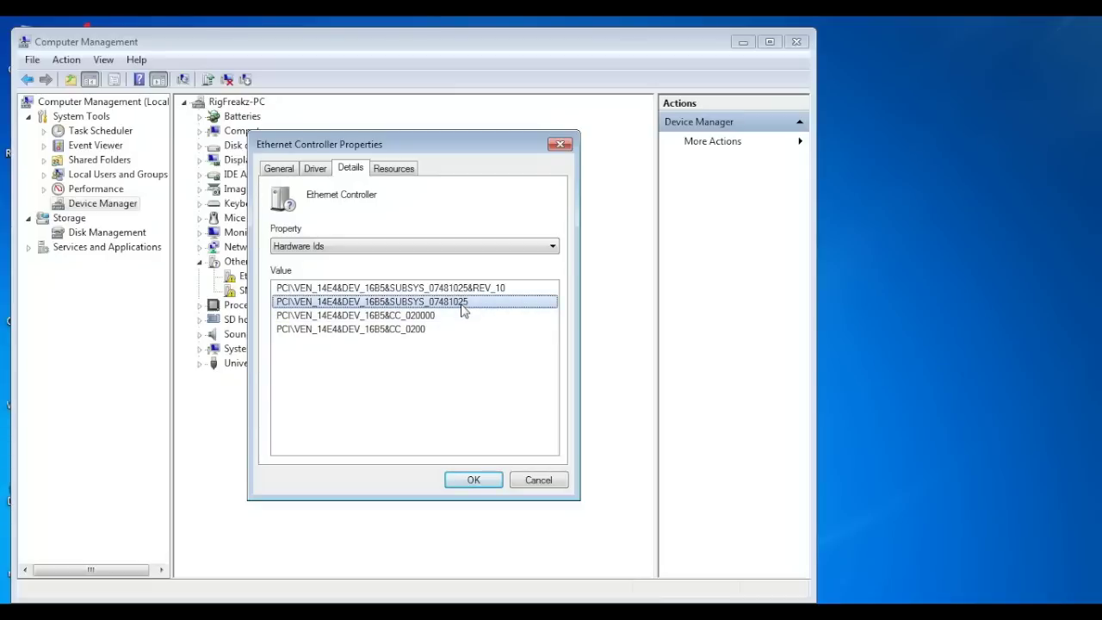
right_click(463, 307)
left_click(476, 315)
left_click(753, 42)
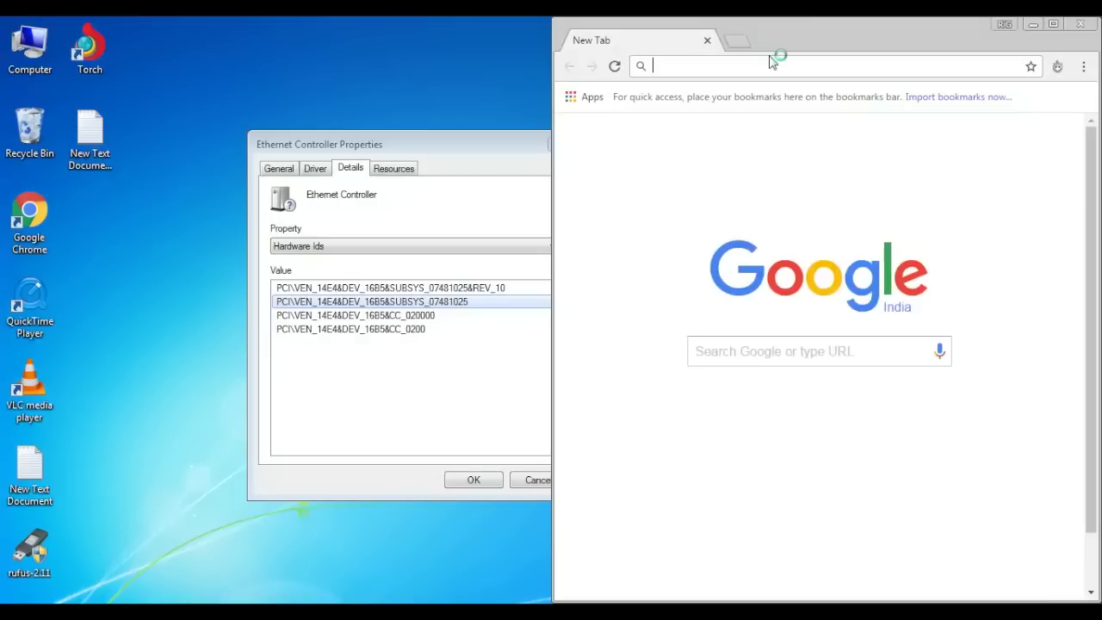
Step: Google the pasted hardware ID and open the DriverIdentifier Broadcom NetLink result
key("ctrl+v")
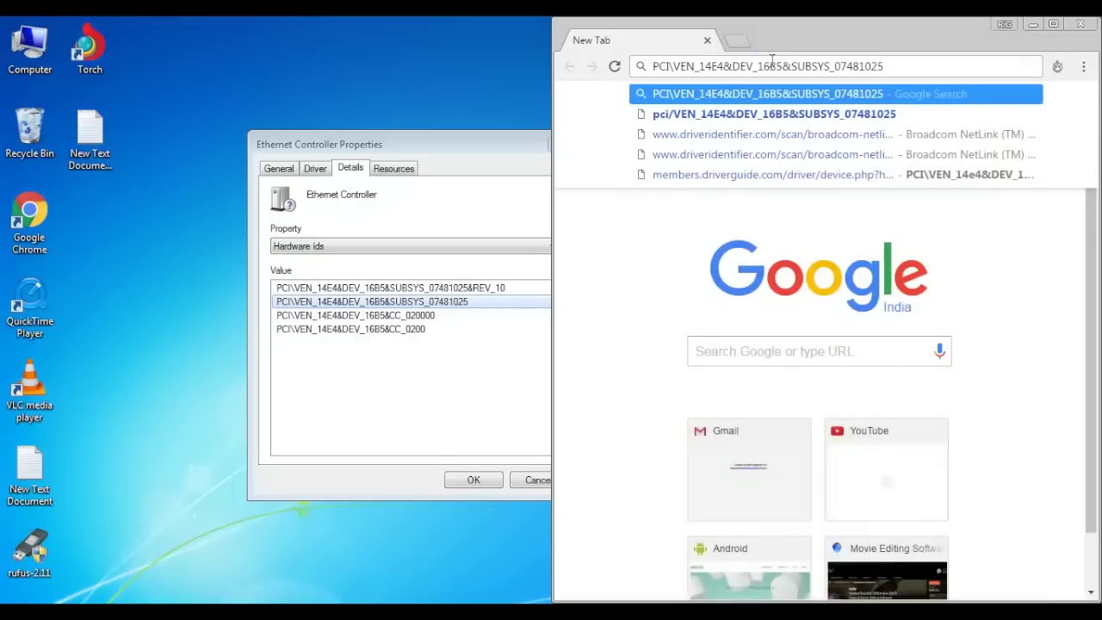
key("Return")
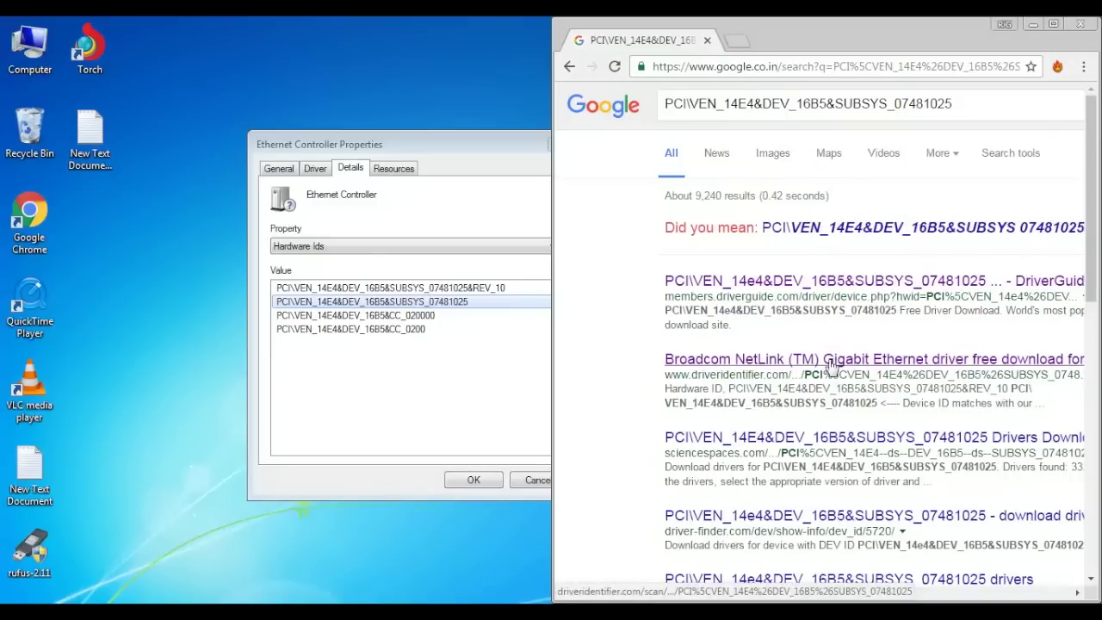
left_click(830, 360)
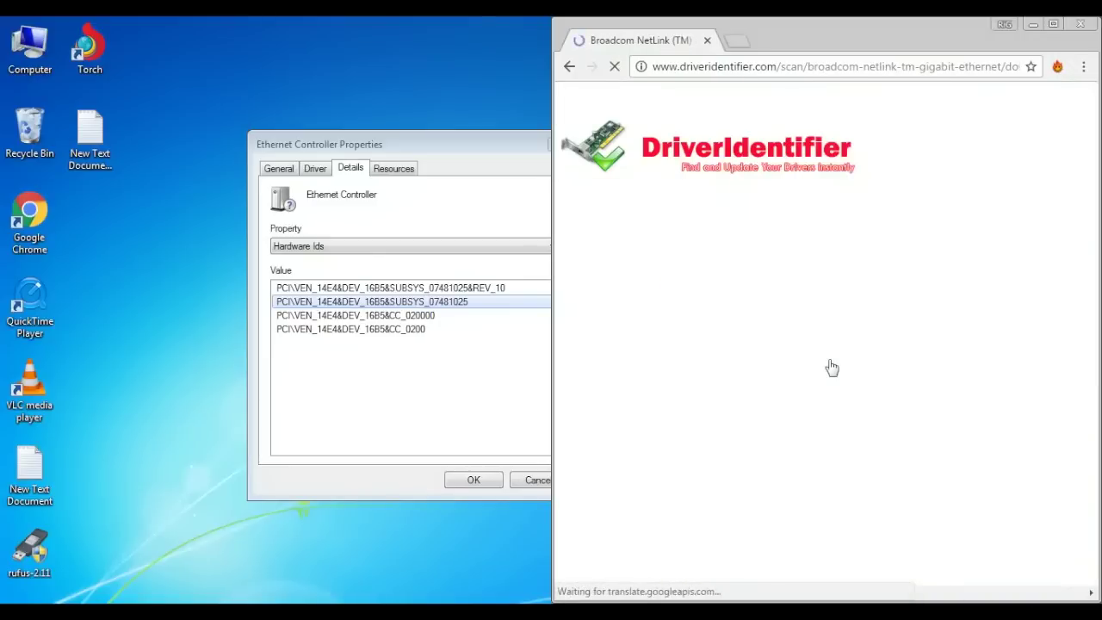
Step: Compare hardware IDs against the driver list and choose the 5.14 MB Broadcom Win8/Win7/Vista zip
key("super+Left")
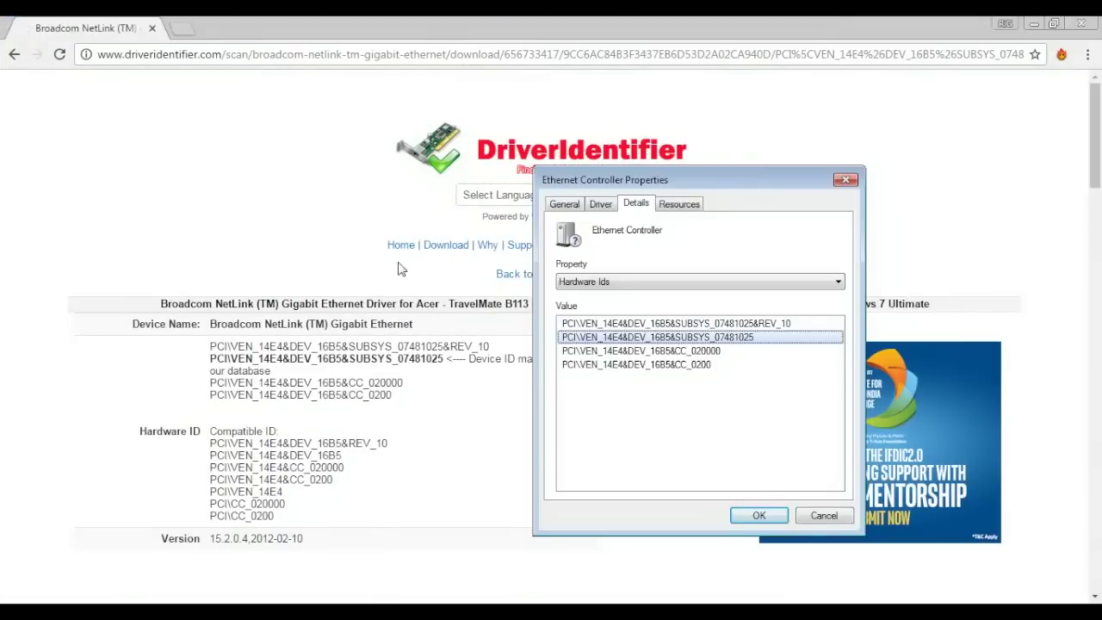
left_click(662, 324)
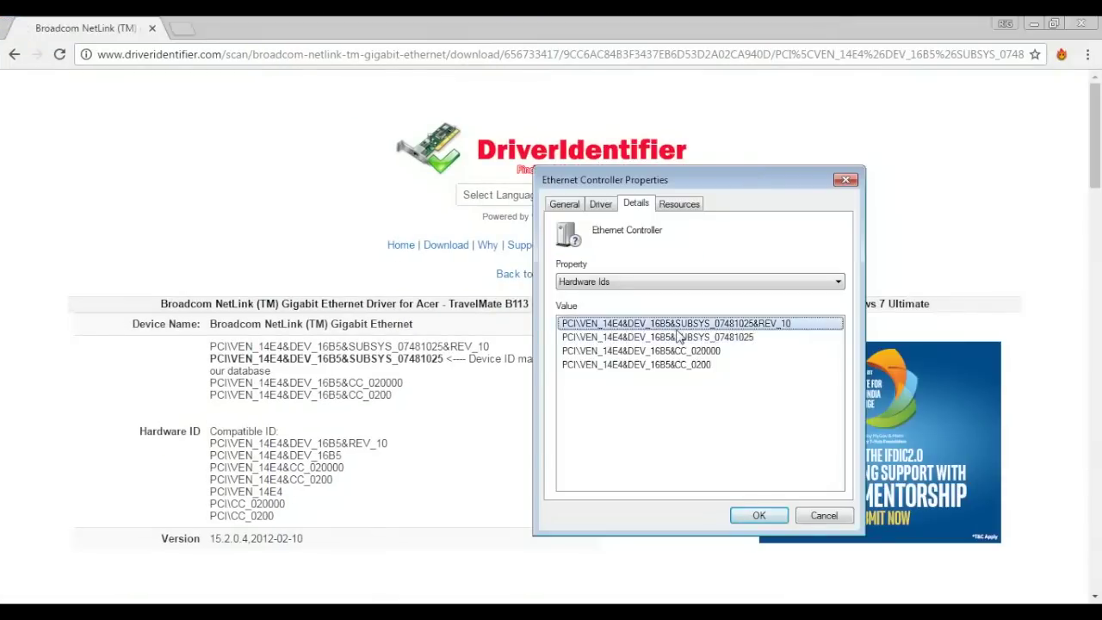
key("Down")
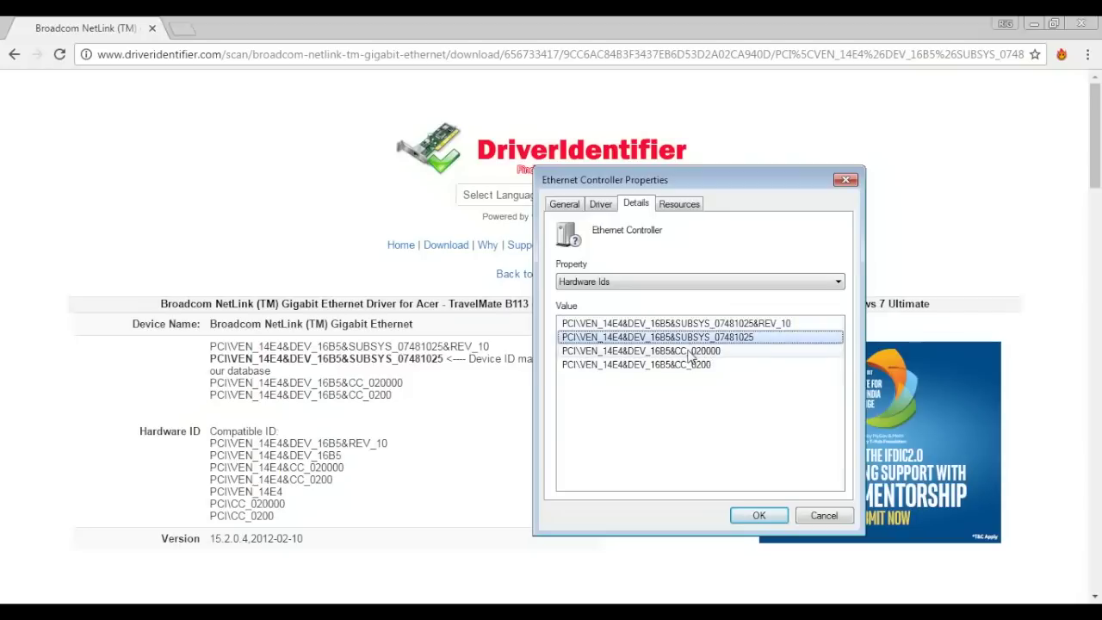
key("Down")
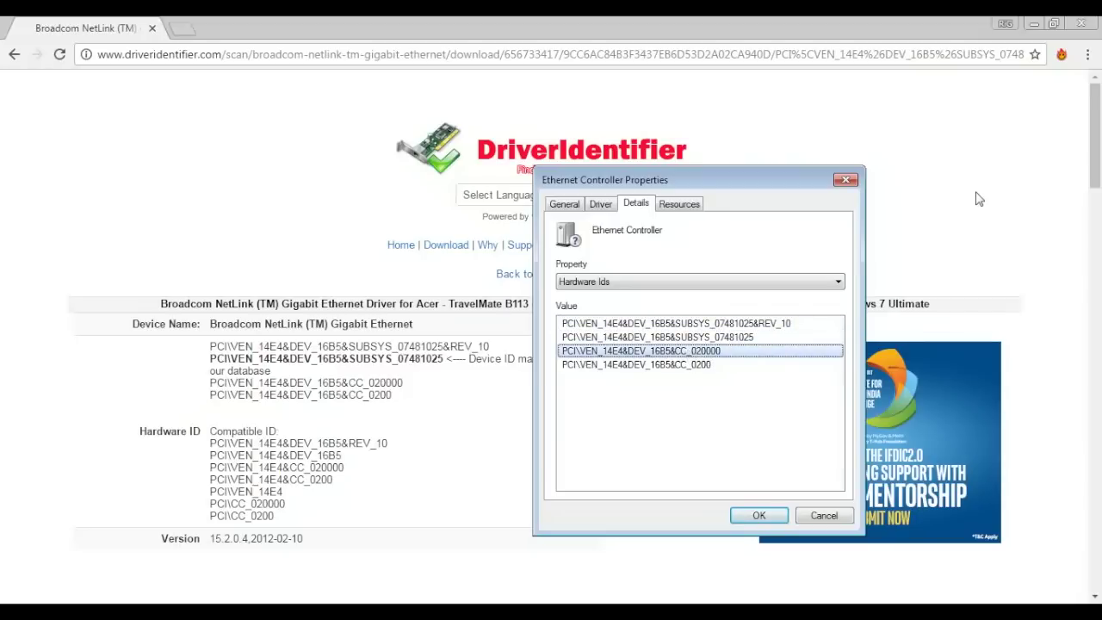
left_click(980, 199)
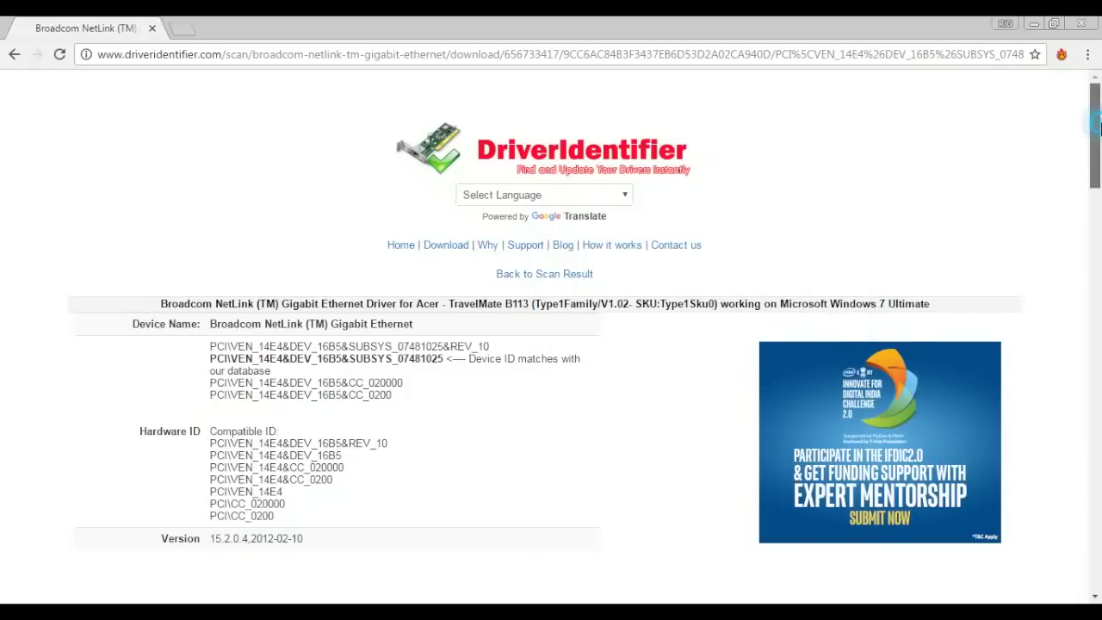
left_click_drag(1096, 164, 1100, 522)
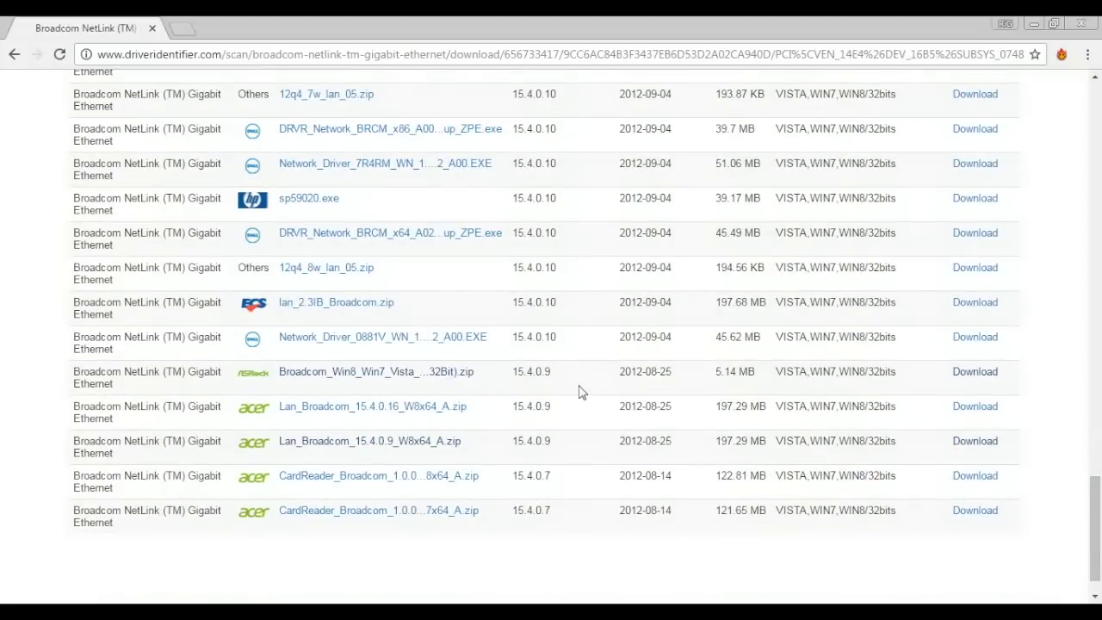
left_click(982, 373)
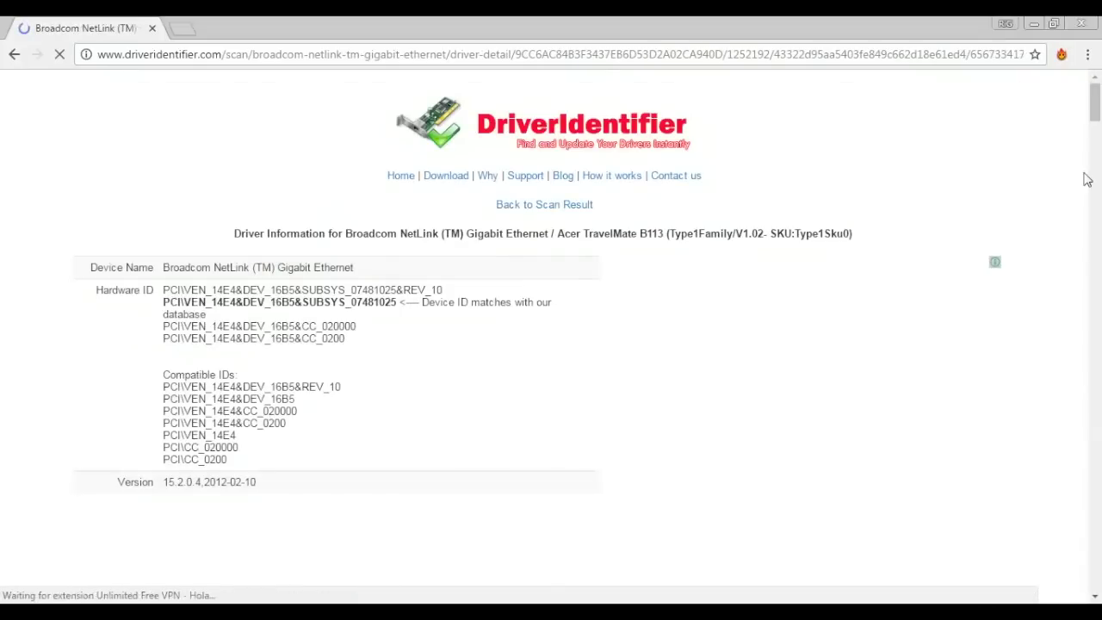
Step: Request the ASRock download from the driver's detail page, then minimize Chrome
scroll(1099, 138, "down", 2)
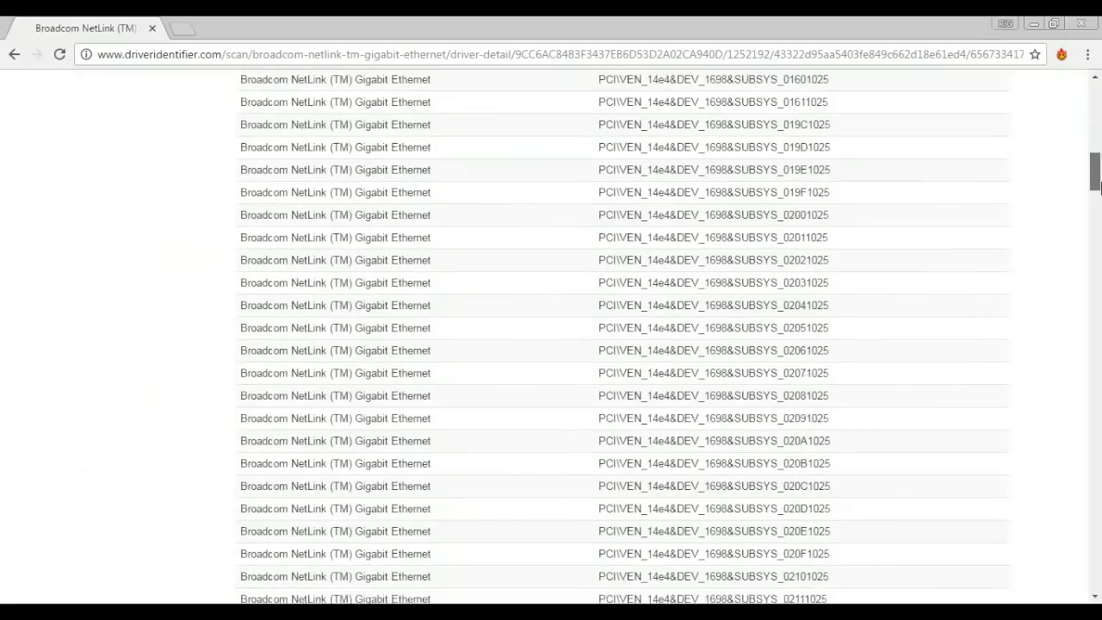
left_click_drag(1099, 137, 1099, 181)
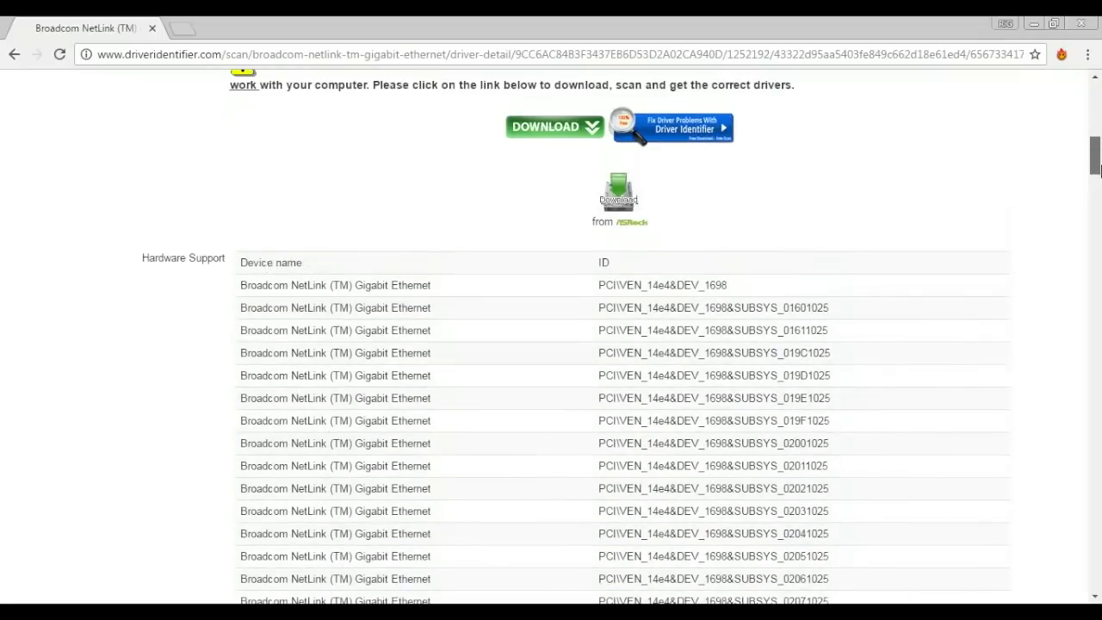
left_click(618, 190)
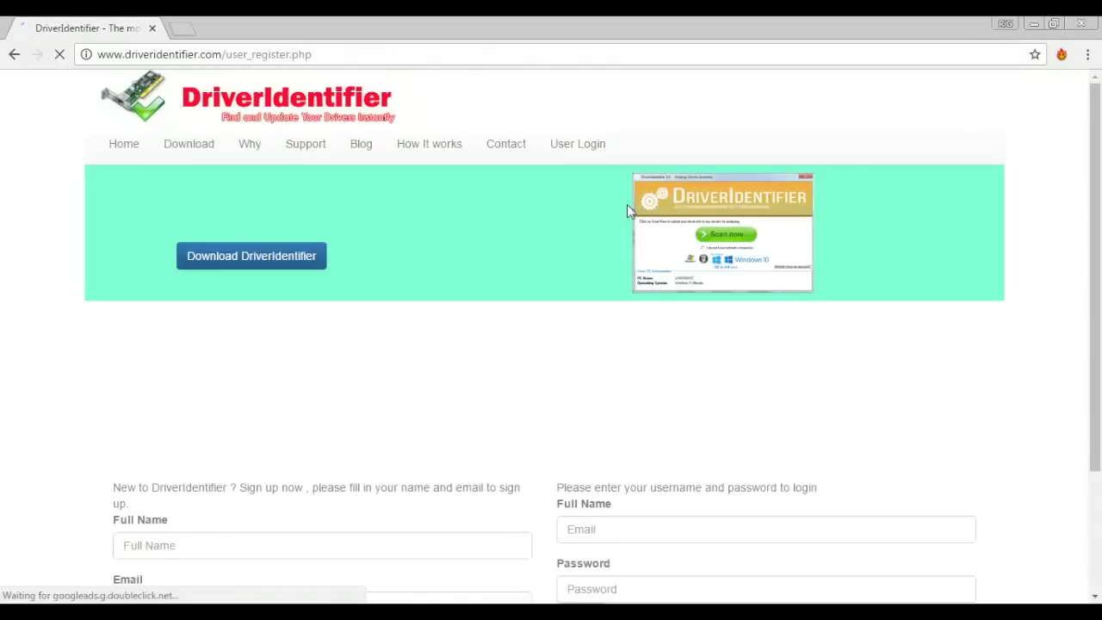
left_click_drag(1100, 156, 1099, 280)
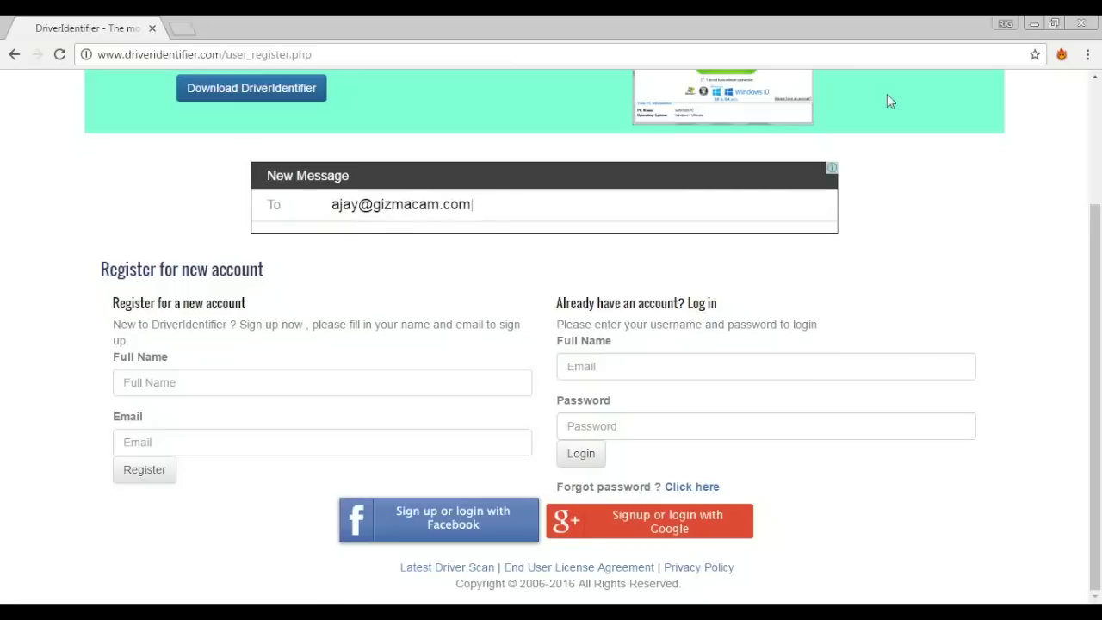
left_click(1034, 24)
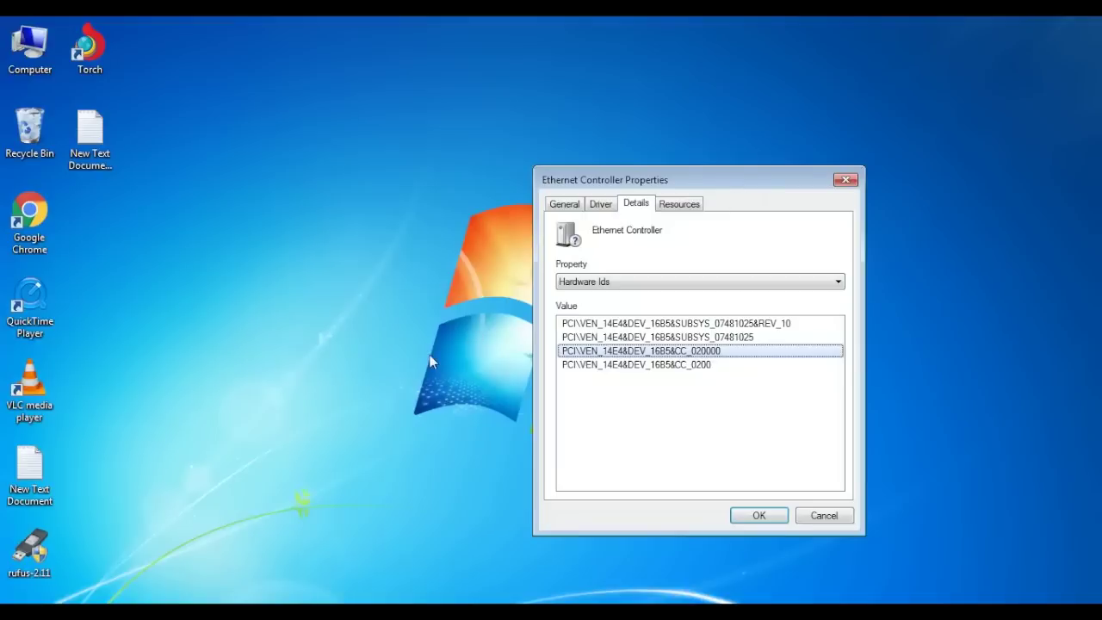
Step: Close the Properties dialog and extract the Broadcom Win8/Win7/Vista archive in Downloads to a folder
left_click(849, 180)
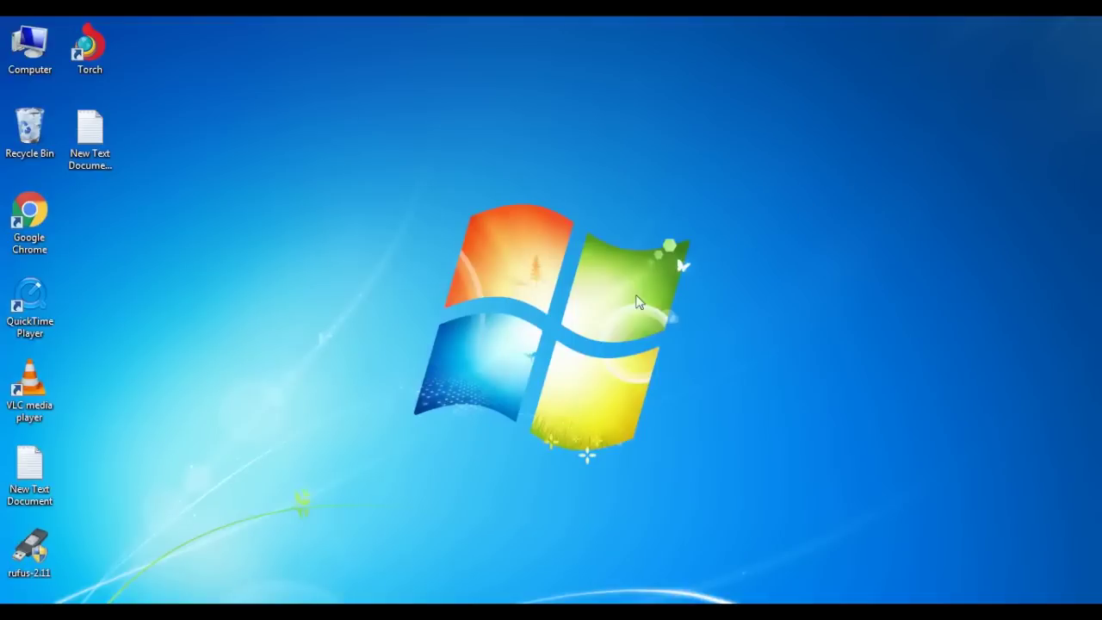
key("super+e")
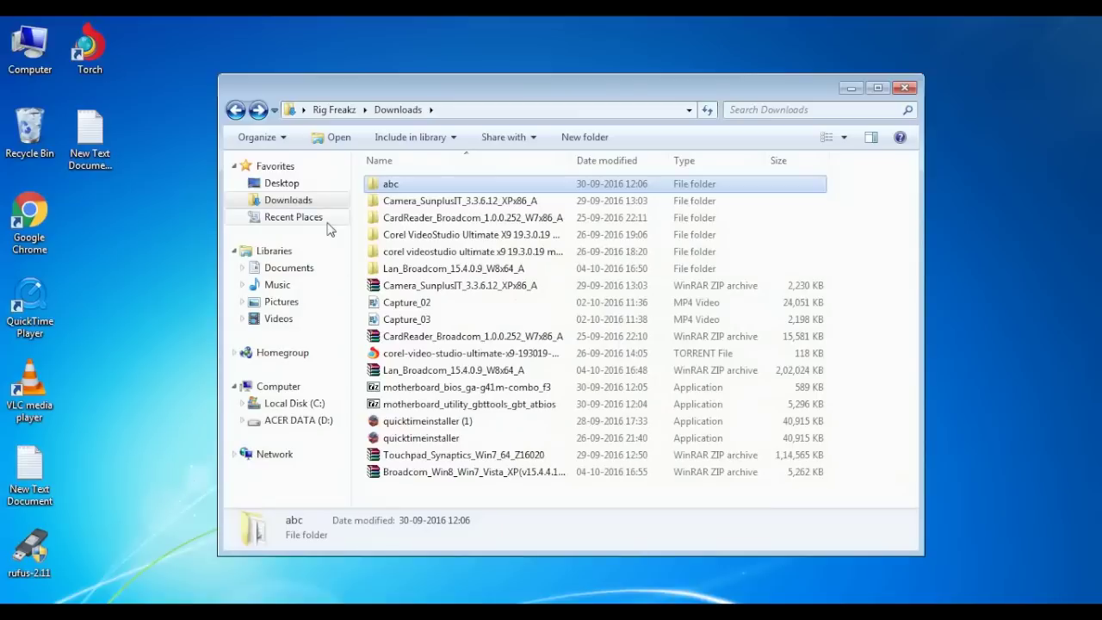
left_click(466, 372)
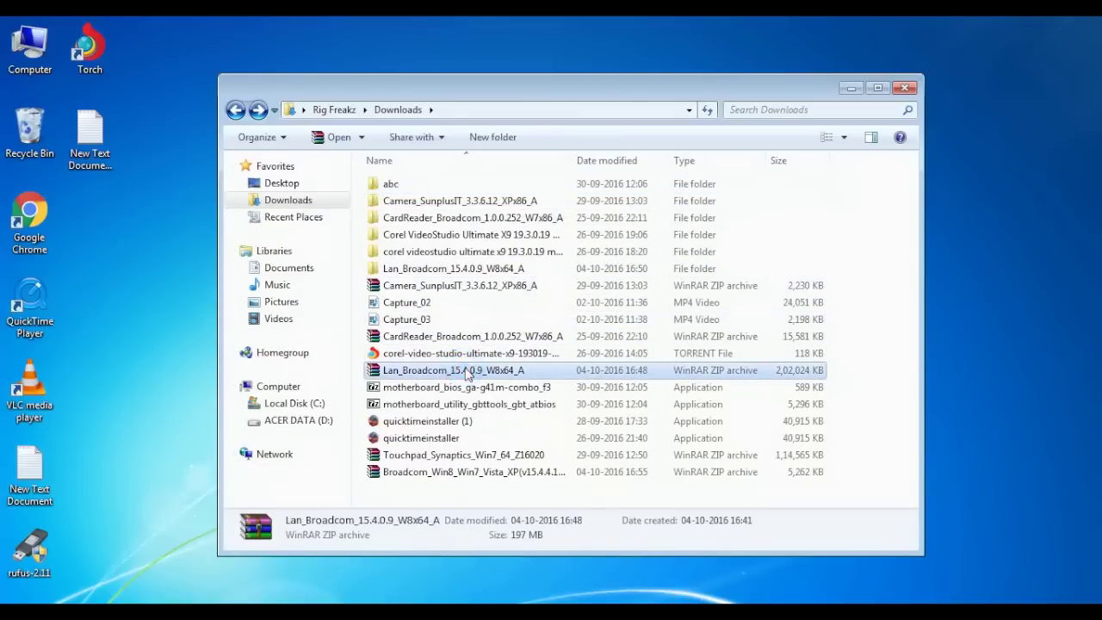
left_click(445, 476)
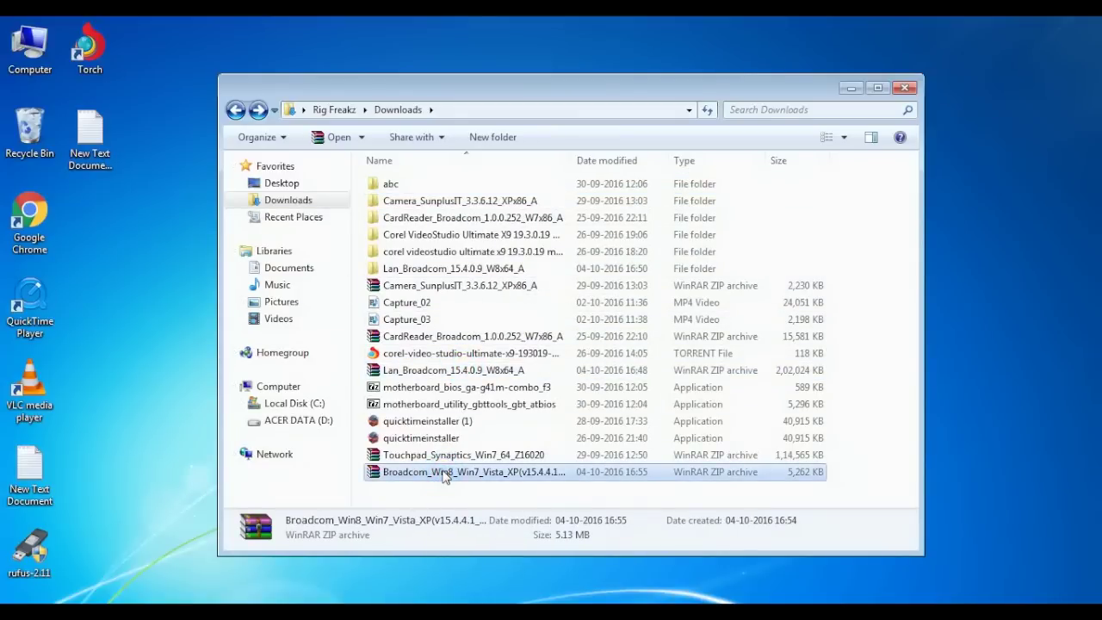
right_click(445, 476)
key("Down")
key("Down")
key("Return")
key("Return")
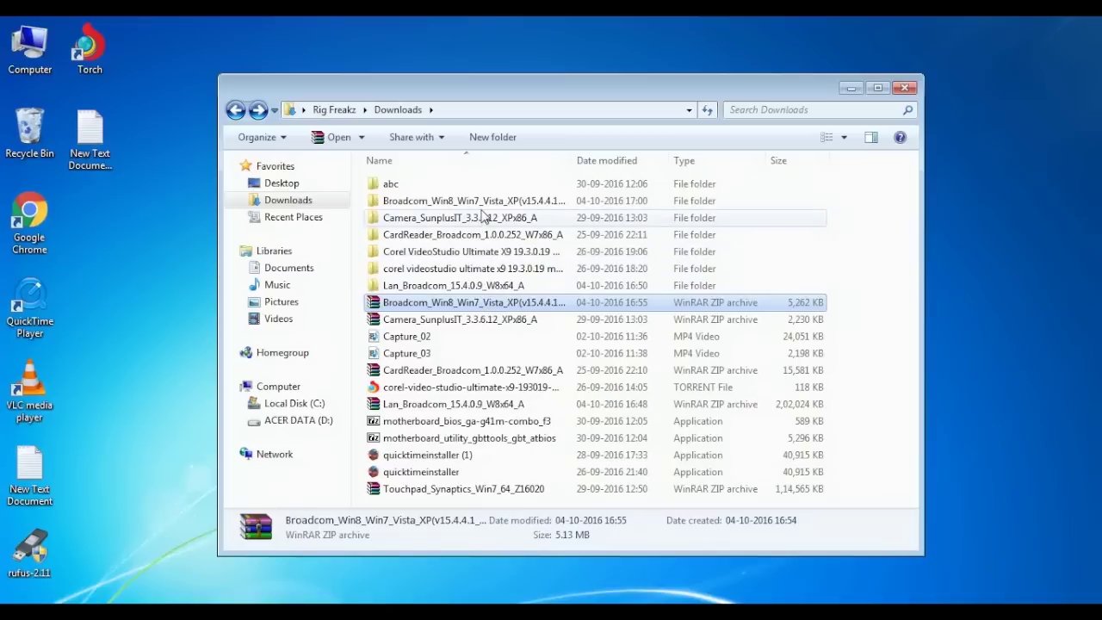
Step: Run setup from the extracted Lan(v15.4.4.1_32Bit) folder
double_click(479, 200)
double_click(478, 188)
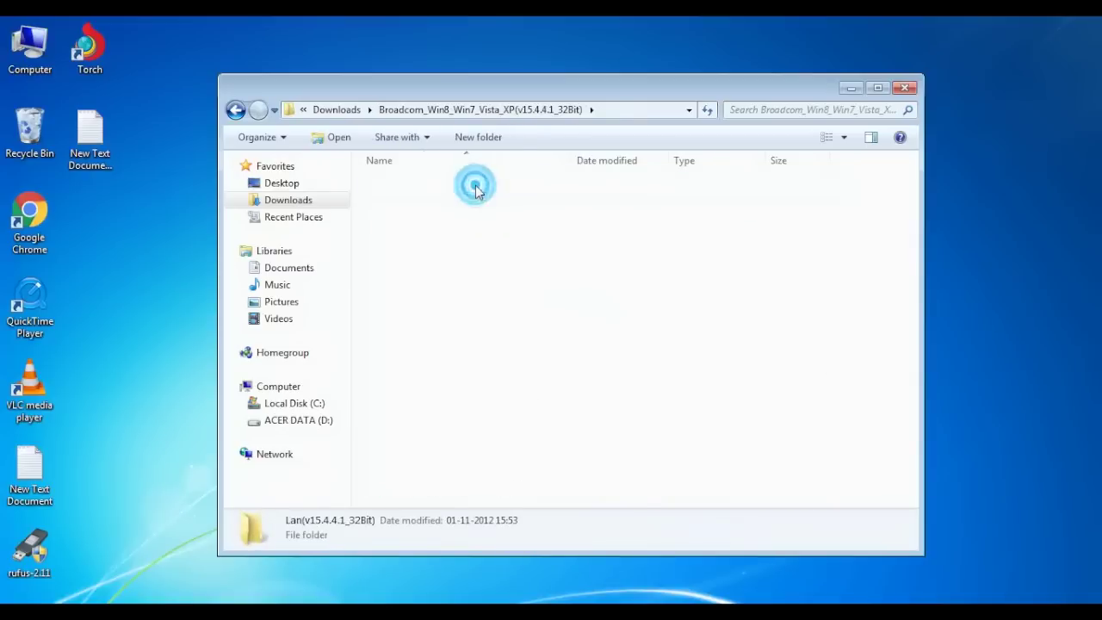
key("s")
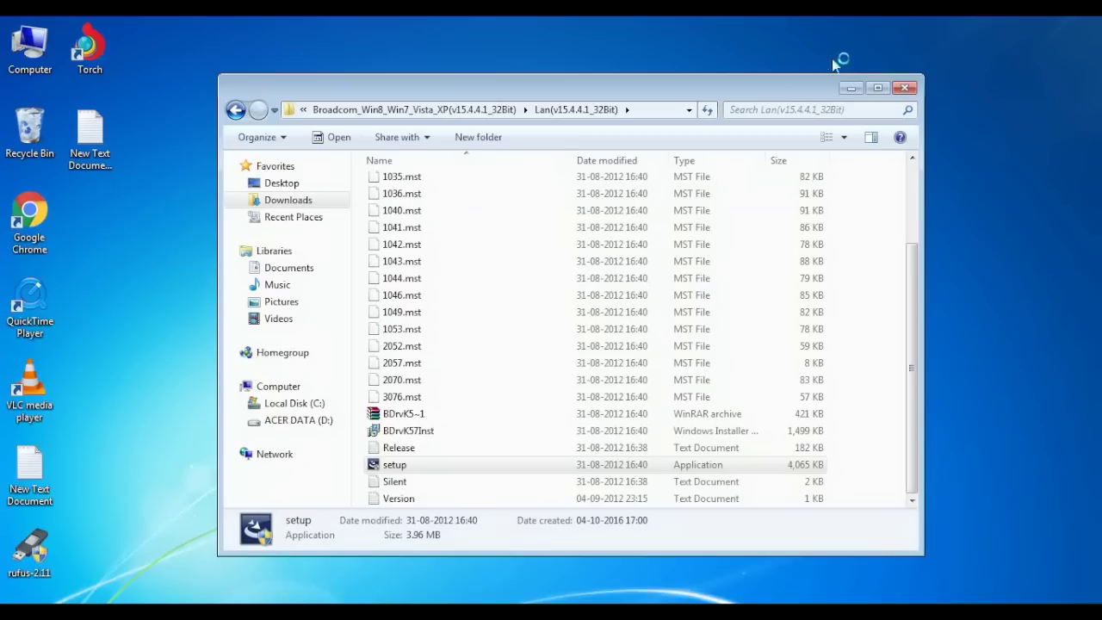
left_click(846, 89)
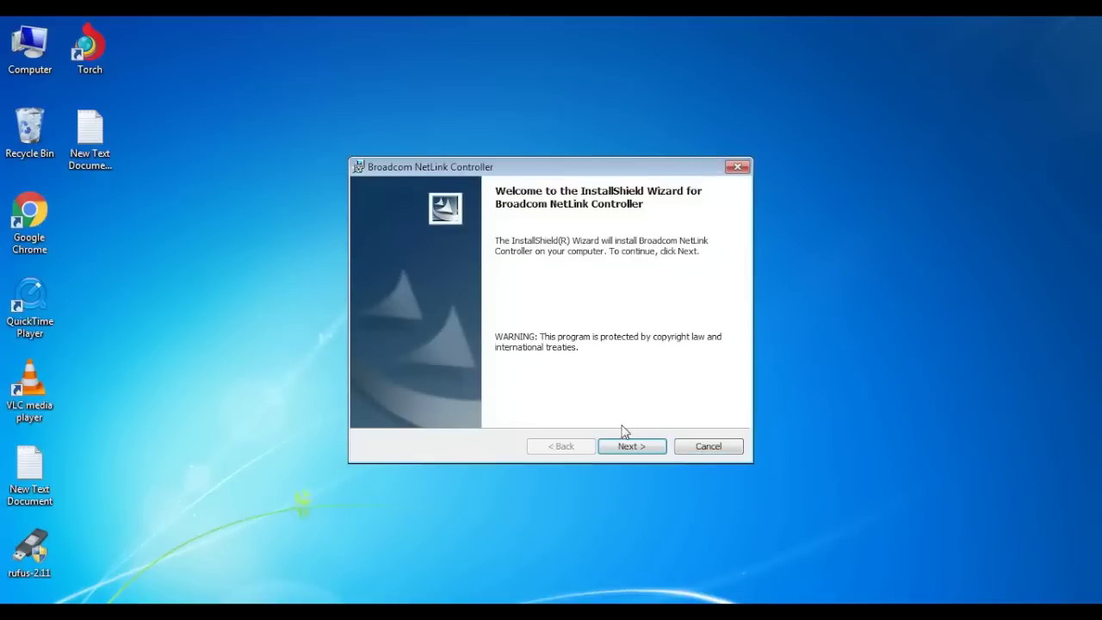
Step: Accept the licence, install the Broadcom NetLink Controller driver, and finish the wizard
left_click(624, 457)
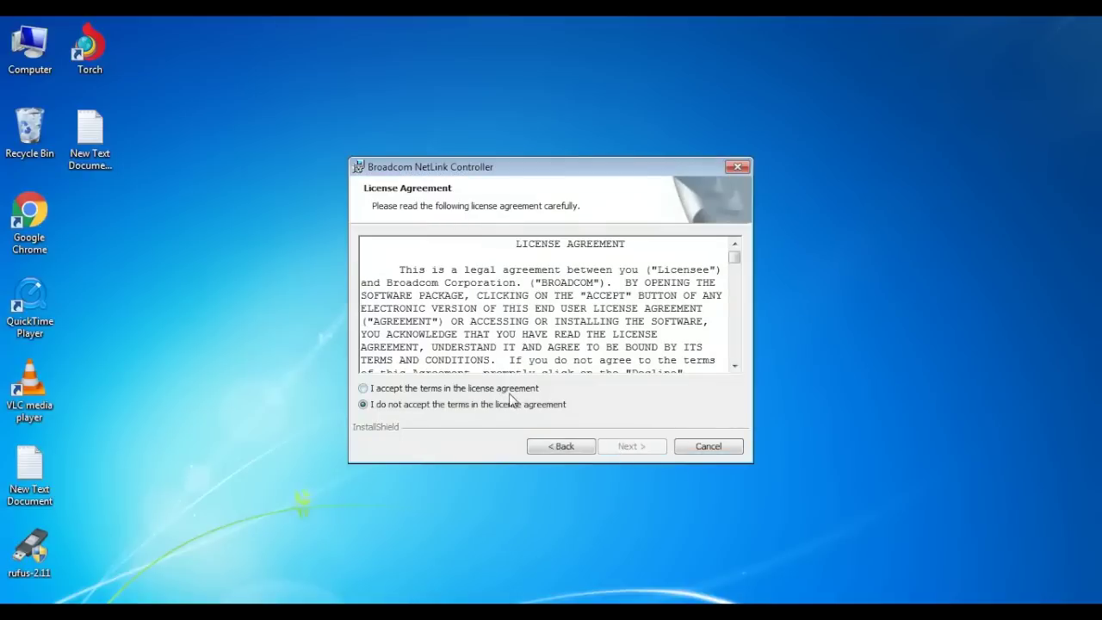
left_click(511, 389)
left_click(645, 446)
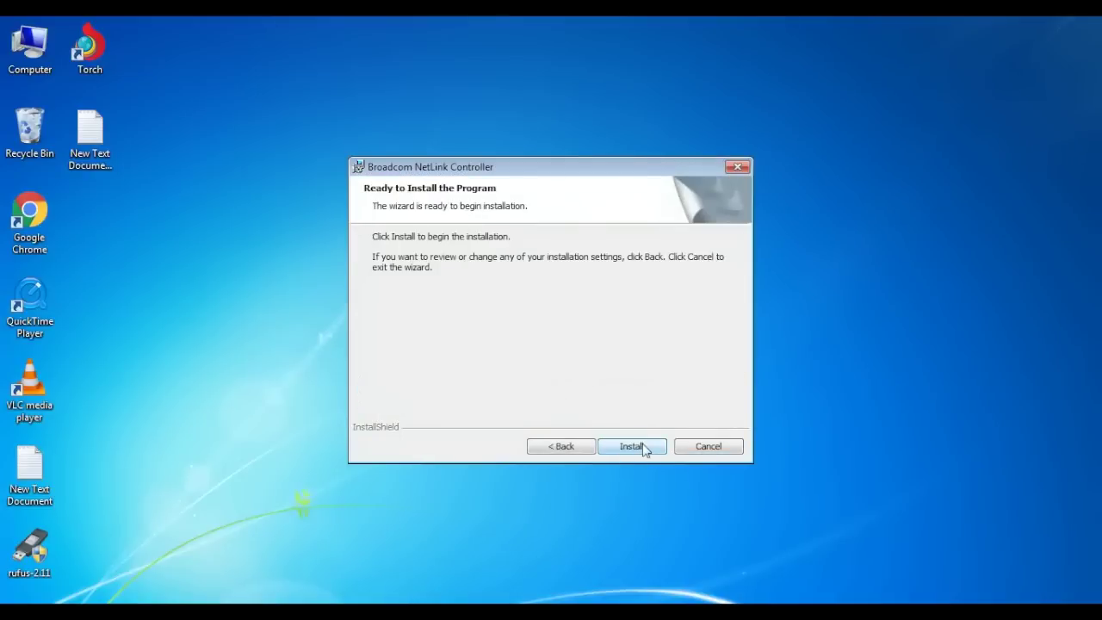
left_click(645, 448)
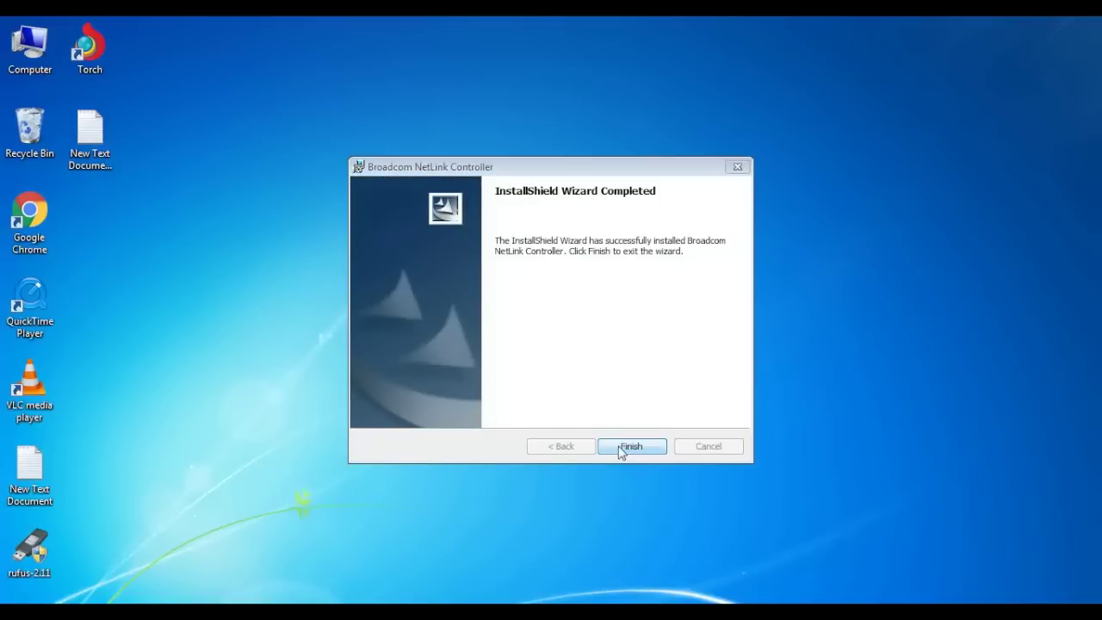
left_click(621, 449)
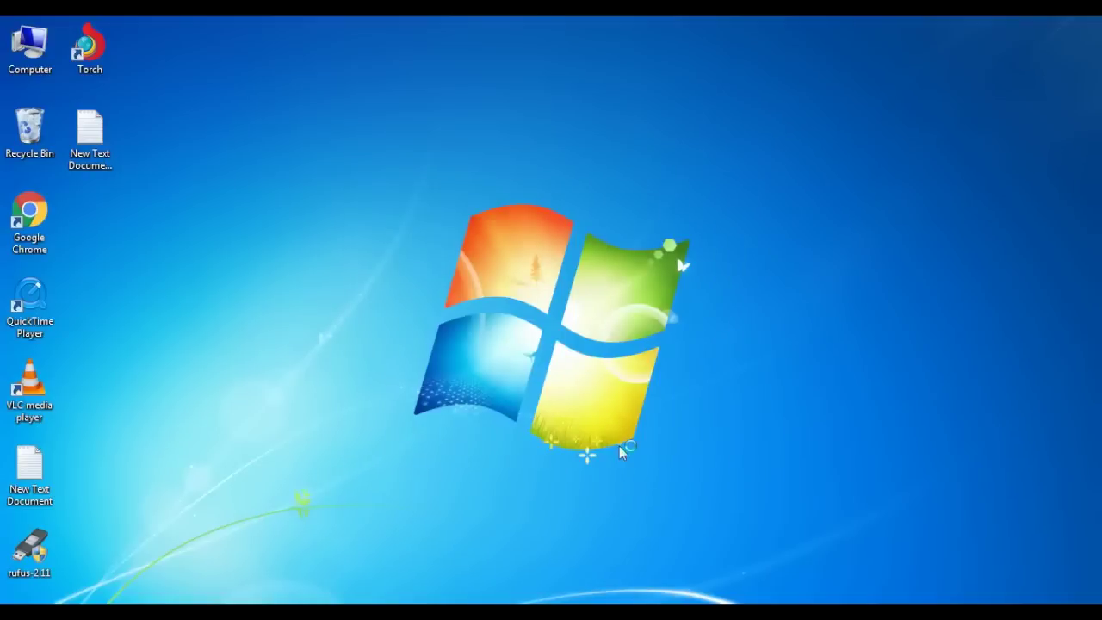